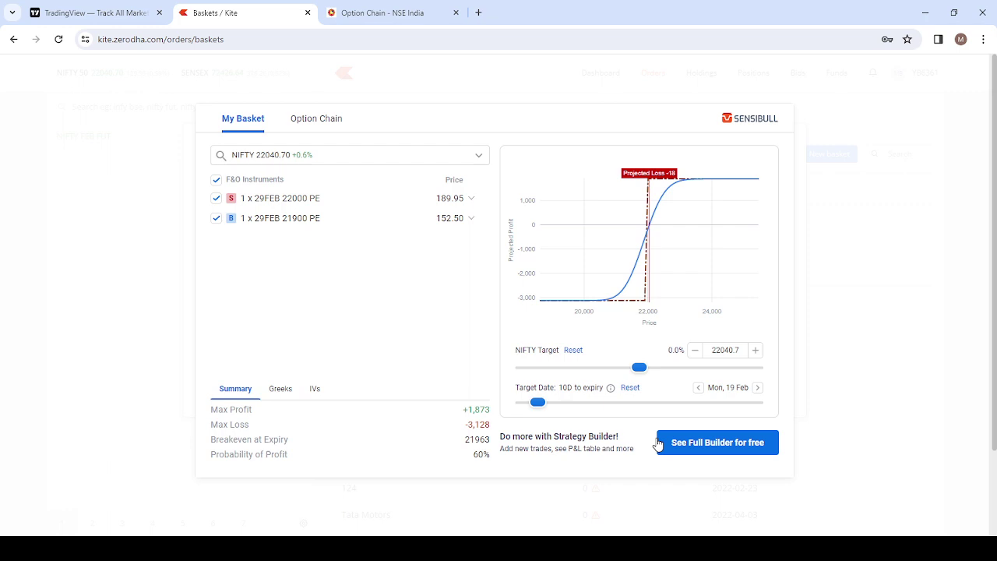
- Close the payoff analysis and delete both NIFTY FEB put orders from the iex basket
left_click(886, 379)
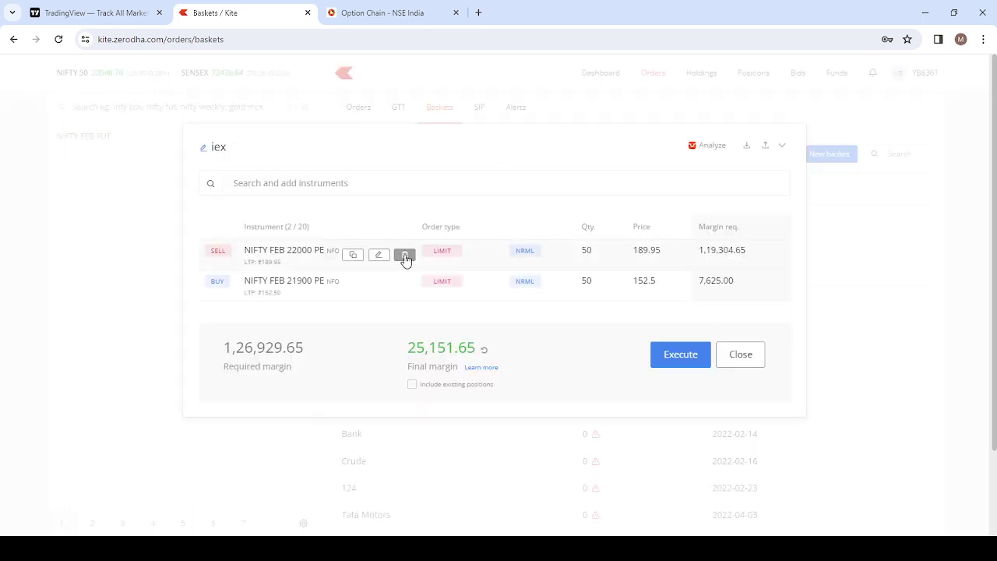
left_click(405, 255)
left_click(405, 255)
- Add an overnight limit order to buy 50 NIFTY FEB 21900 PE at 152.5 to the empty basket
left_click(291, 184)
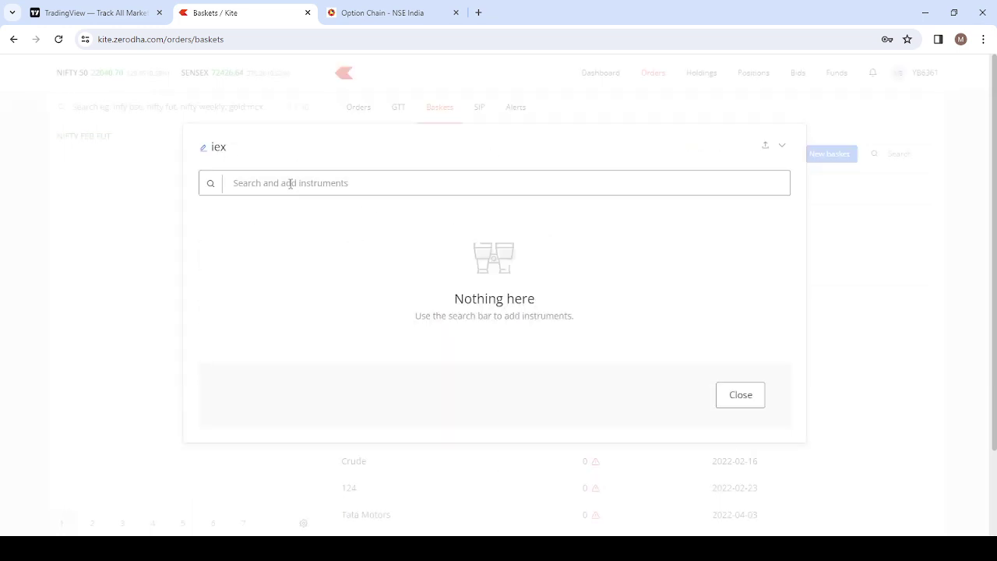
type("nifty 2")
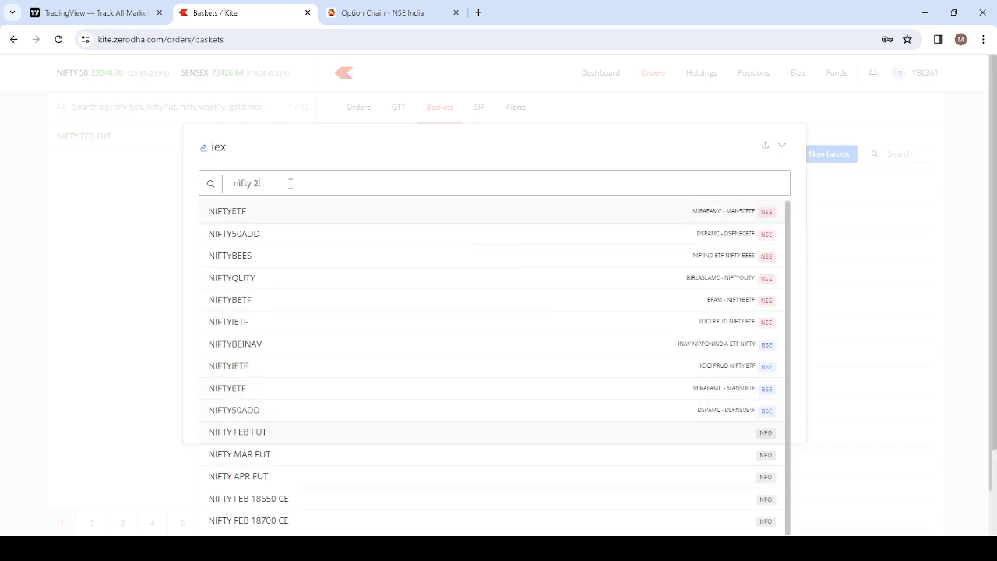
type("1900 pe")
left_click(258, 212)
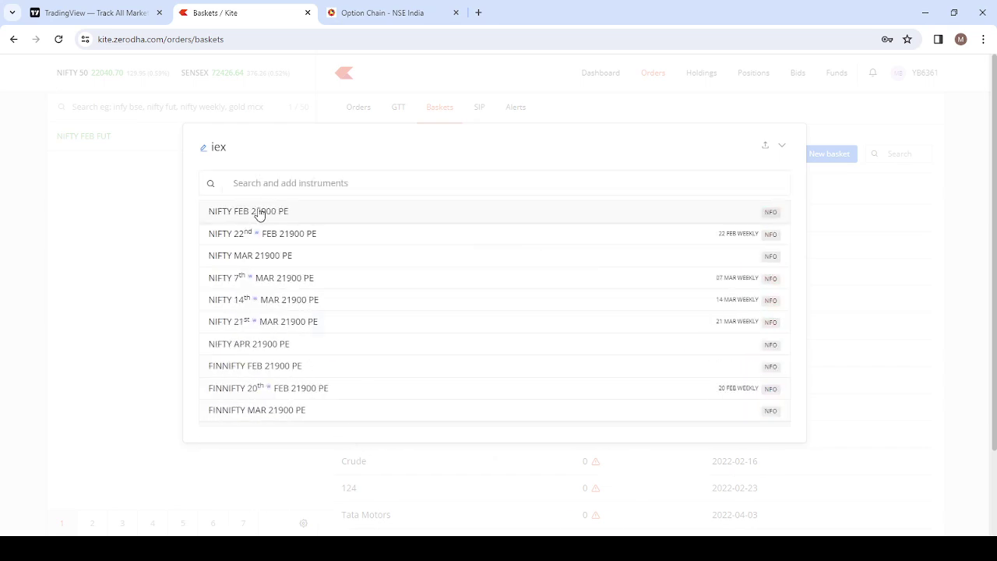
left_click(589, 514)
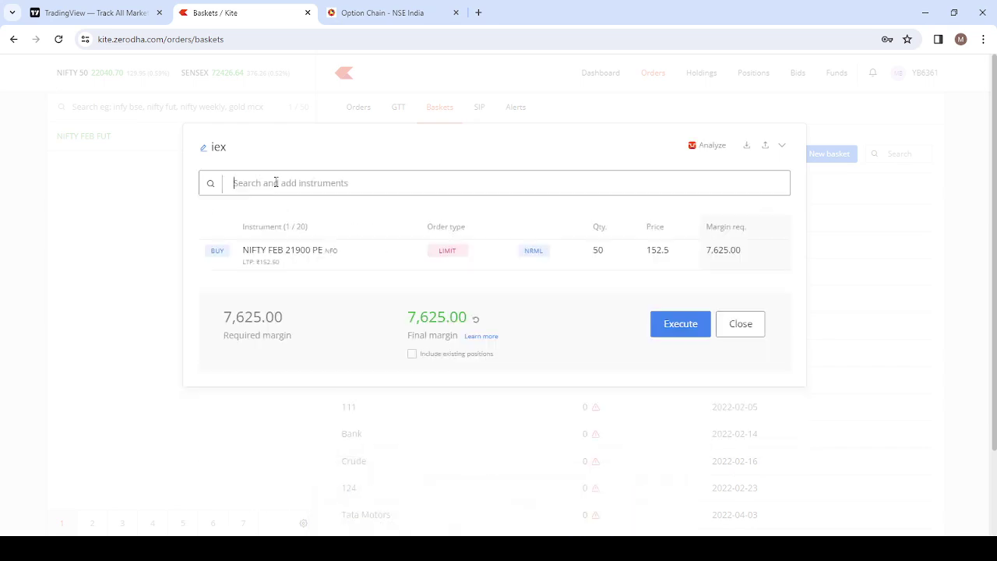
- Add an overnight limit order to sell 50 NIFTY FEB 22000 PE at 189.95 as the basket's second leg
type("nifty 22")
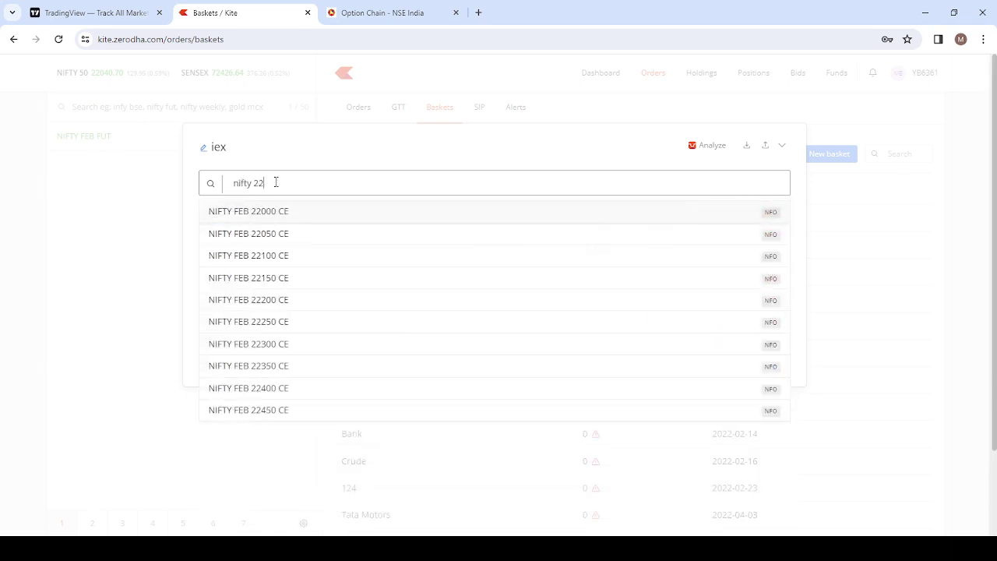
type("000 pe")
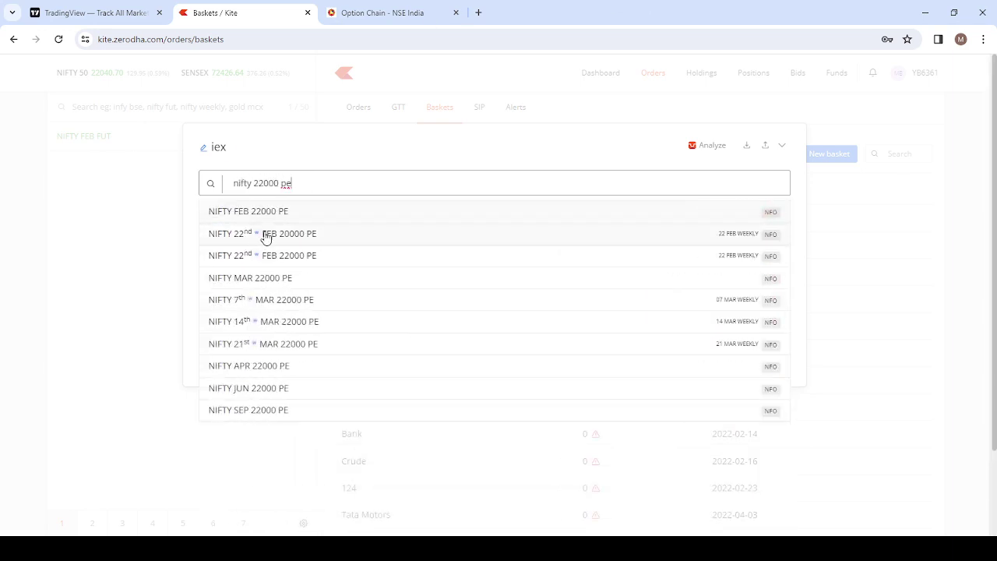
left_click(274, 215)
left_click(659, 311)
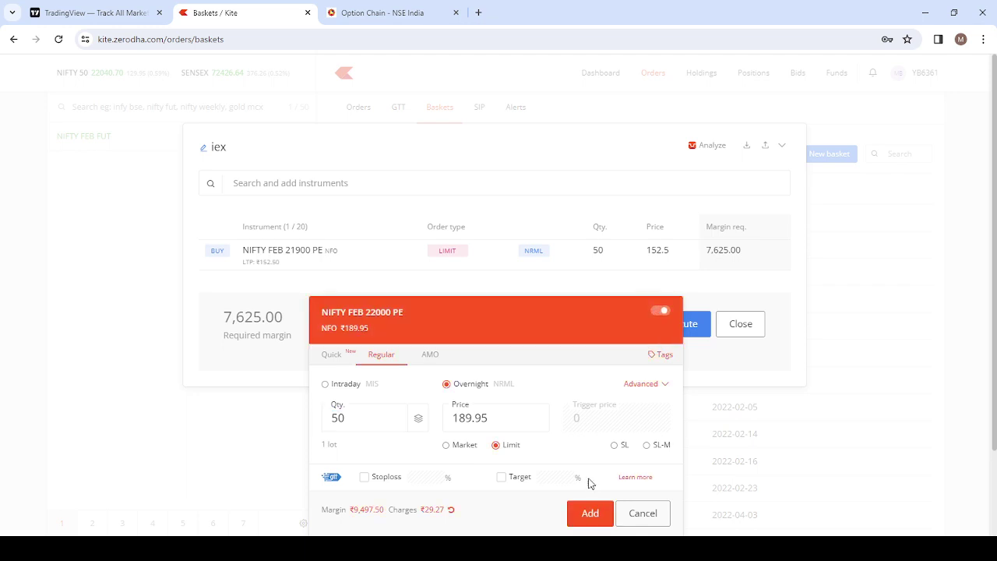
left_click(591, 513)
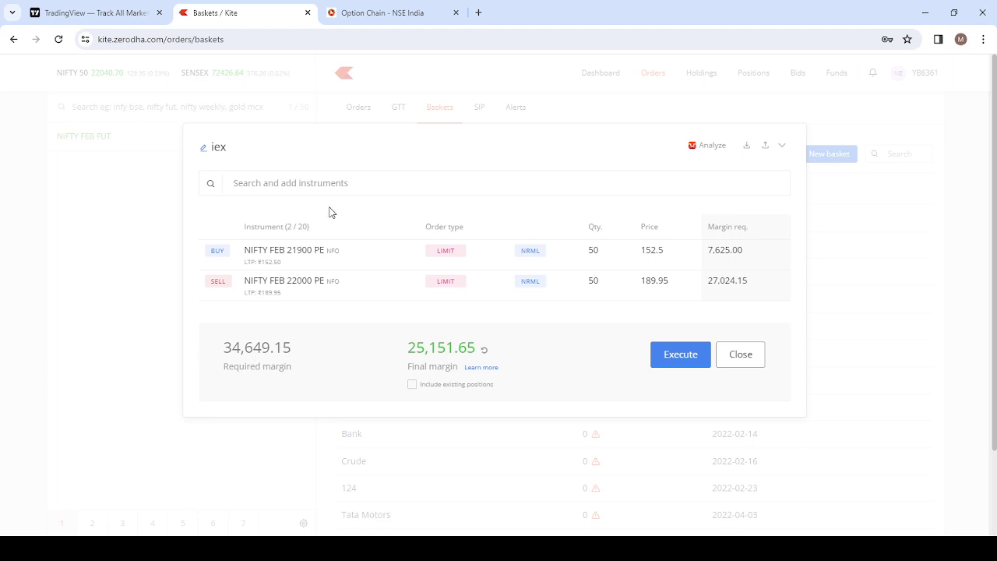
- Clear the iex basket by deleting the 21900 PE buy order and the 22000 PE sell order
left_click(405, 259)
left_click(406, 257)
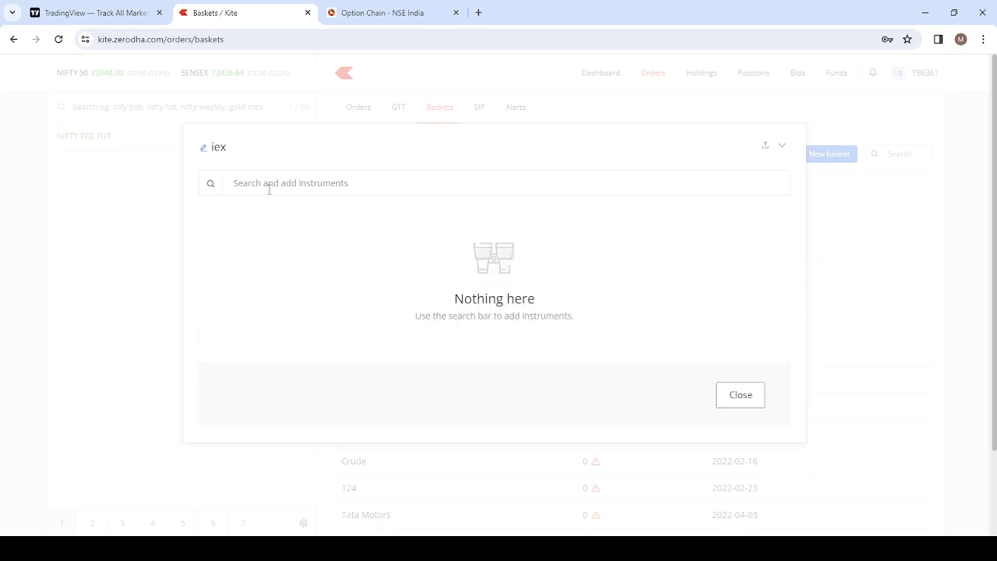
- Add a limit order to sell 50 NIFTY FEB 21000 PE at 18.35, and open the basket's payoff analysis
left_click(286, 187)
type("niftyy")
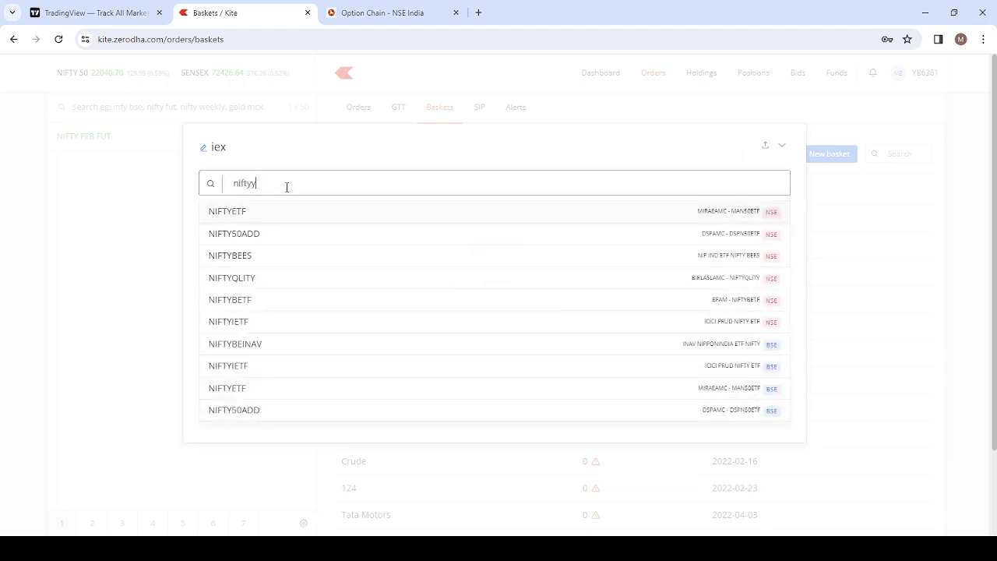
key("BackSpace")
key("BackSpace")
key("BackSpace")
key("BackSpace")
key("BackSpace")
key("BackSpace")
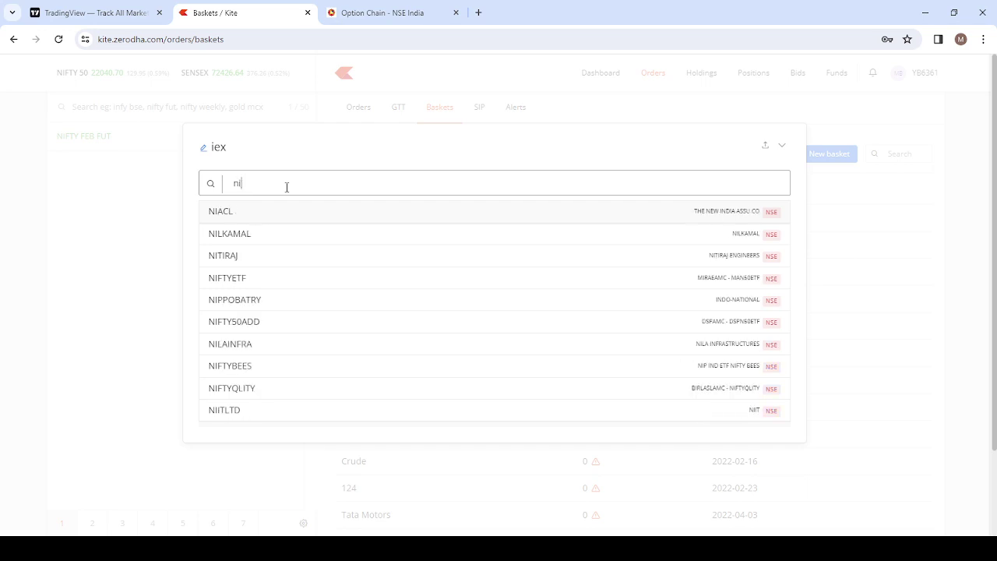
type("nifty 2")
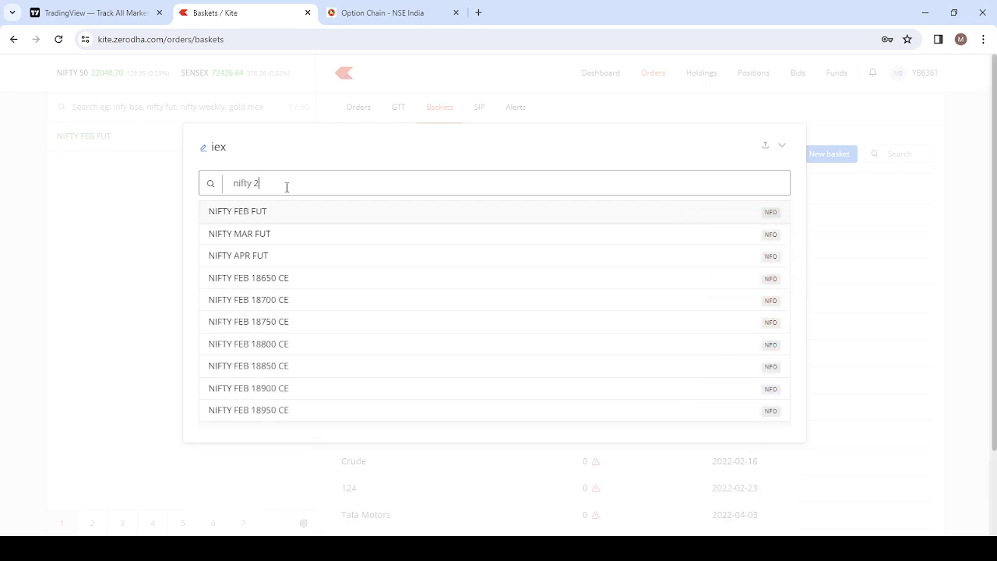
type("1000 pe")
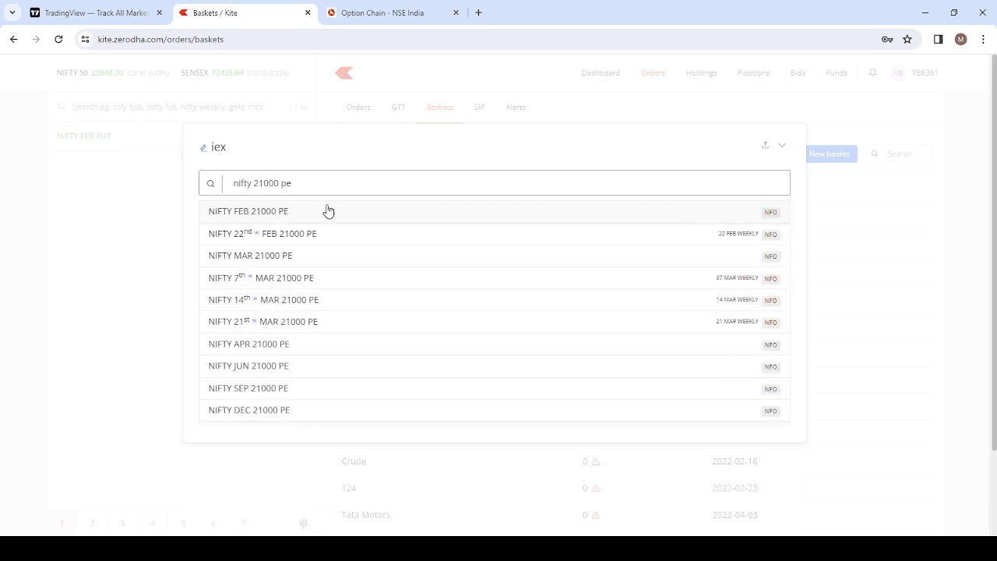
left_click(283, 212)
left_click(660, 314)
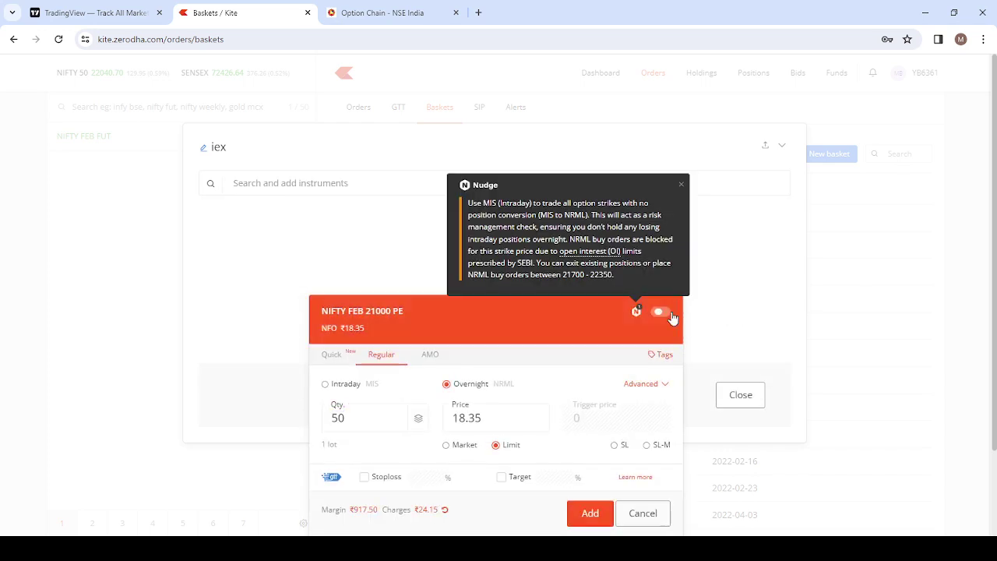
left_click(591, 514)
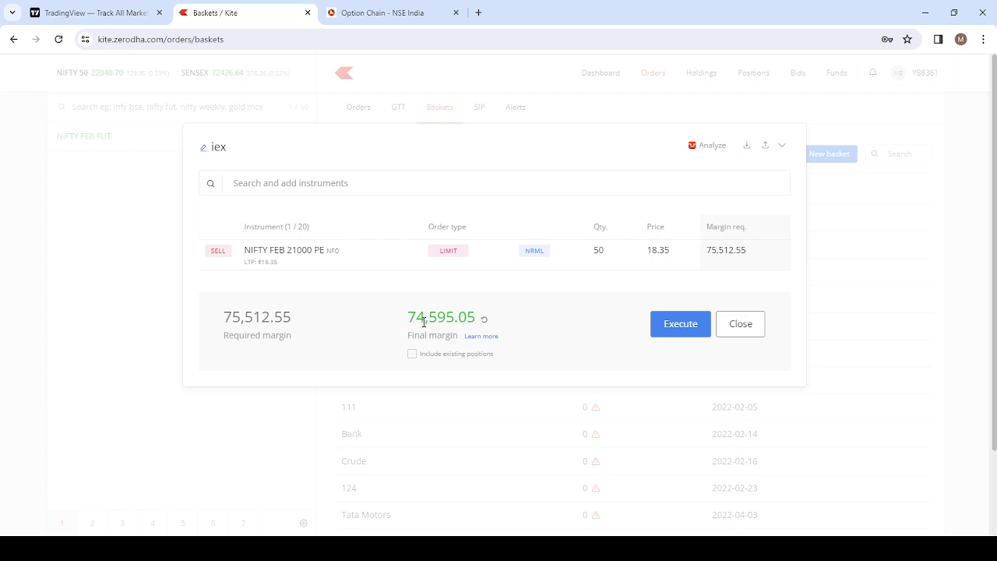
left_click(706, 146)
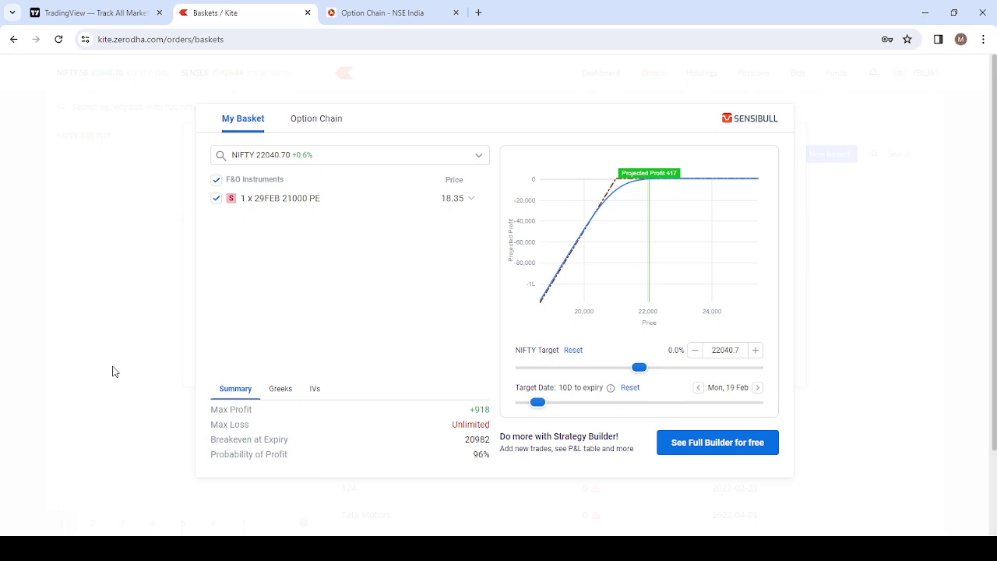
- Switch to the NSE option chain, select the late-March expiry for NIFTY, and examine call premiums around the 22,500 strike
left_click(386, 13)
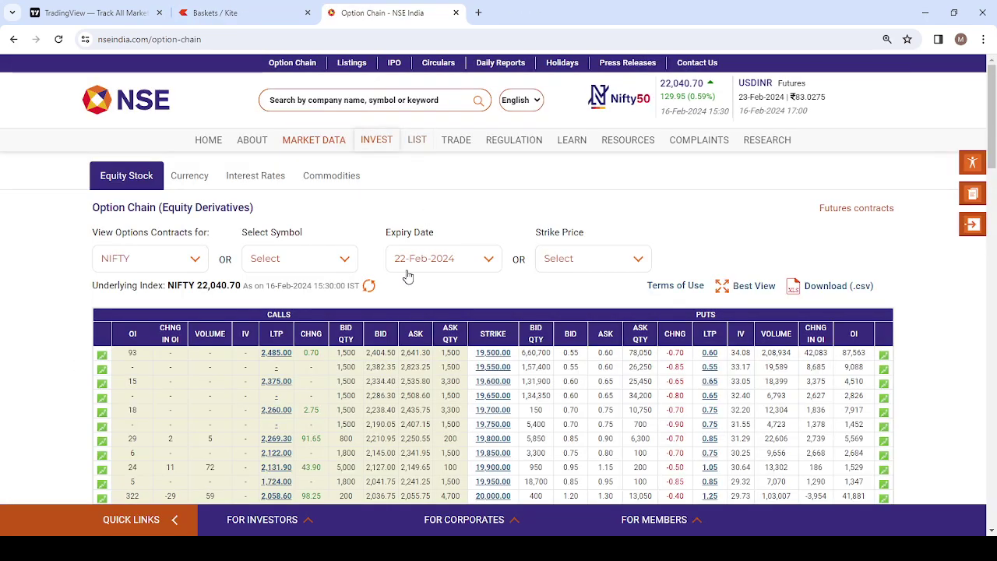
left_click(458, 265)
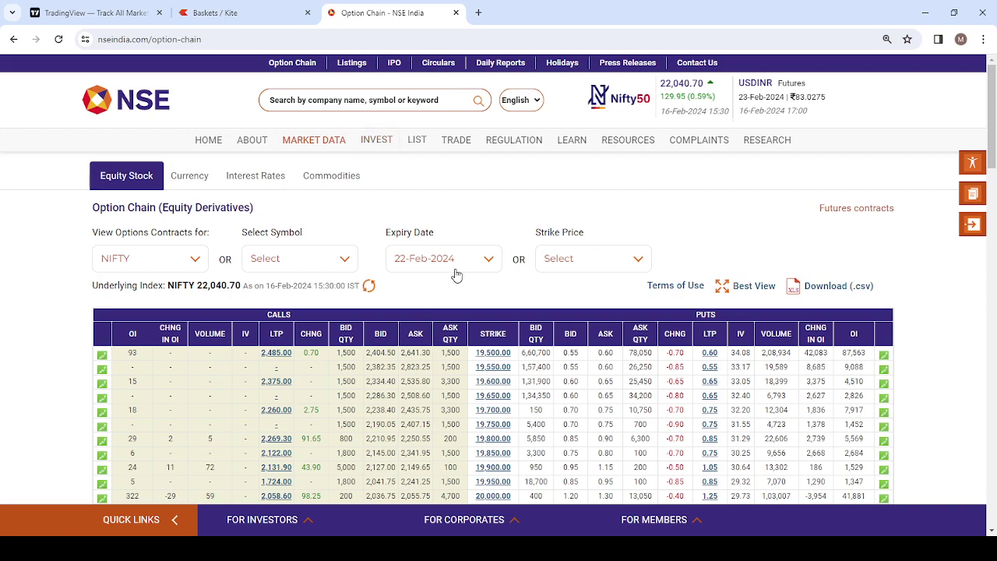
left_click(424, 357)
scroll(742, 451, "down", 12)
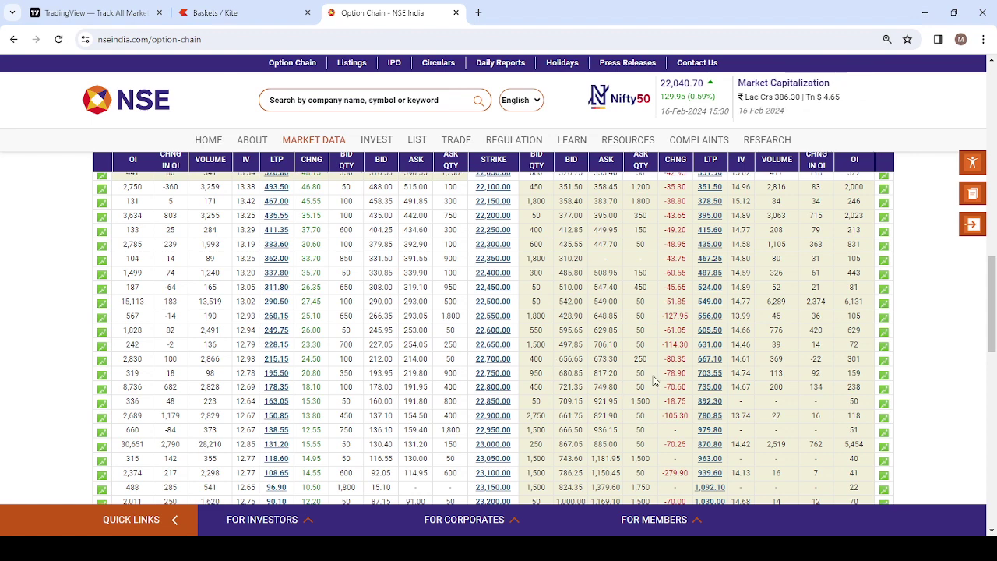
scroll(670, 389, "up", 1)
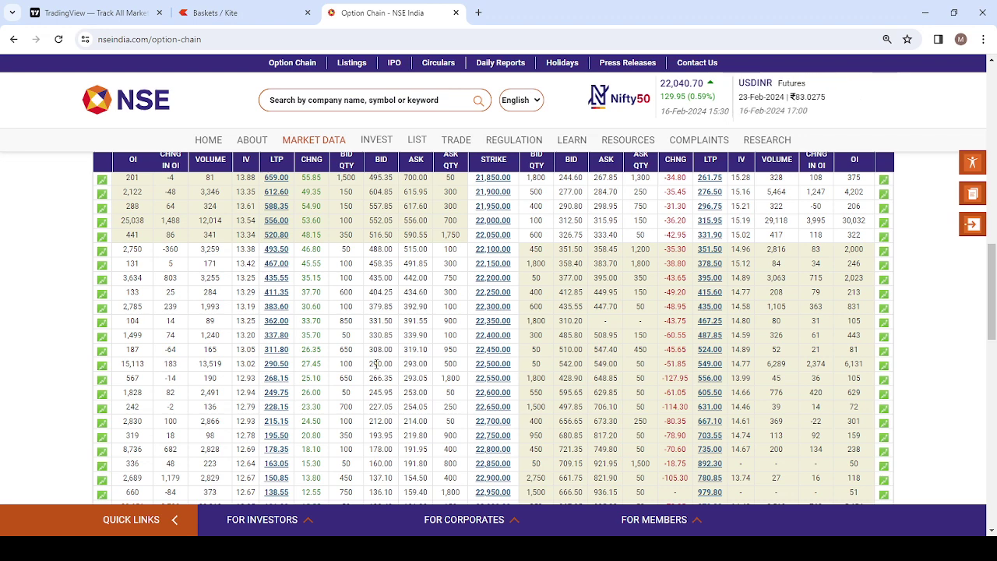
- Return to the Kite basket, close the payoff analysis, and delete the NIFTY FEB 21000 PE sell order
left_click(212, 13)
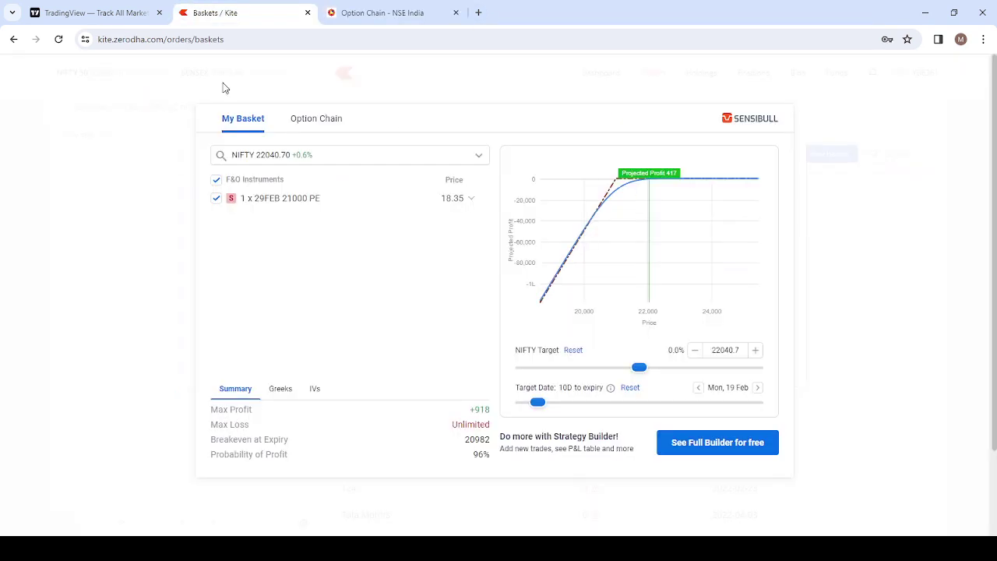
left_click(808, 293)
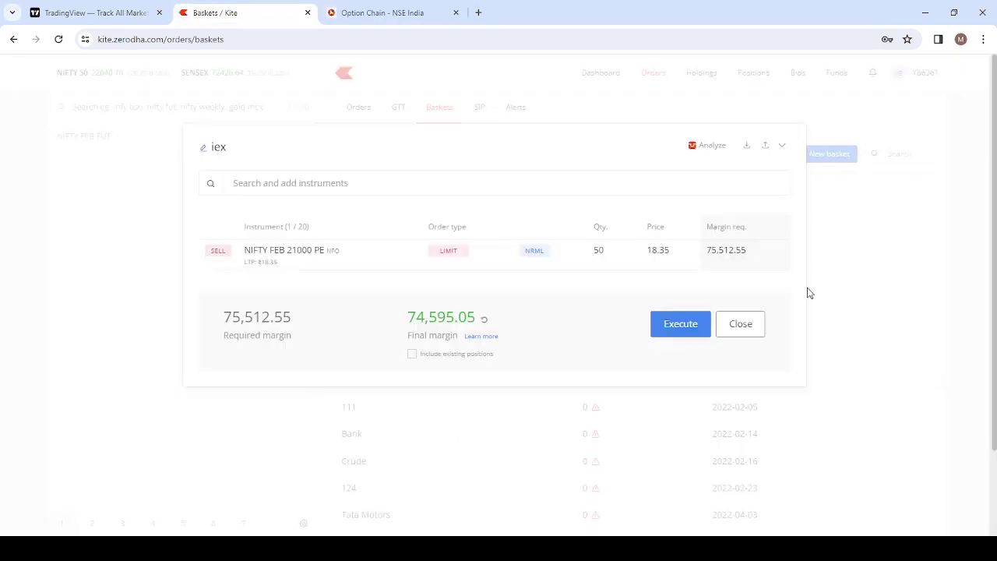
left_click(410, 260)
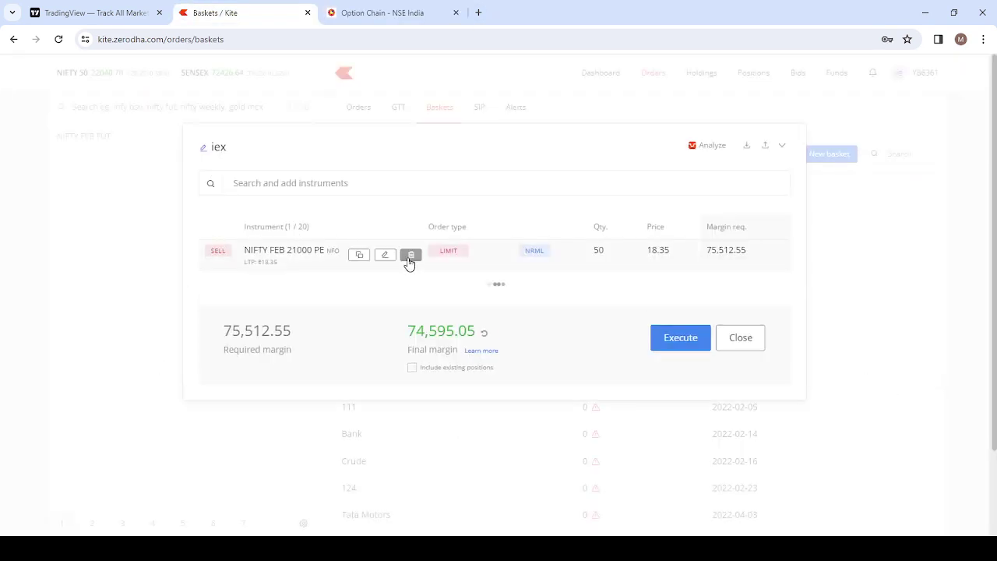
- Search for NIFTY futures and add a limit order to buy 50 NIFTY MAR FUT to the iex basket
left_click(293, 187)
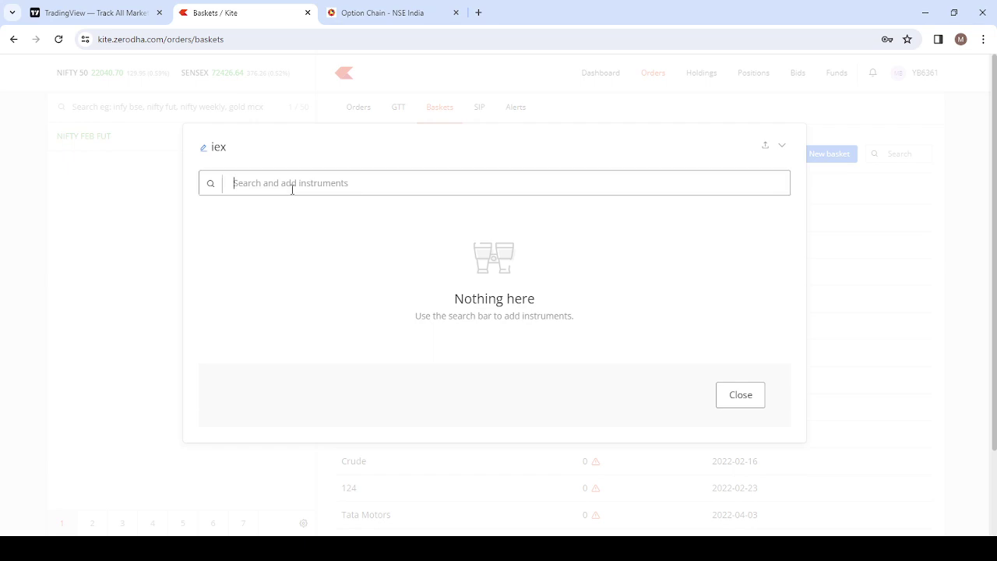
type("nift")
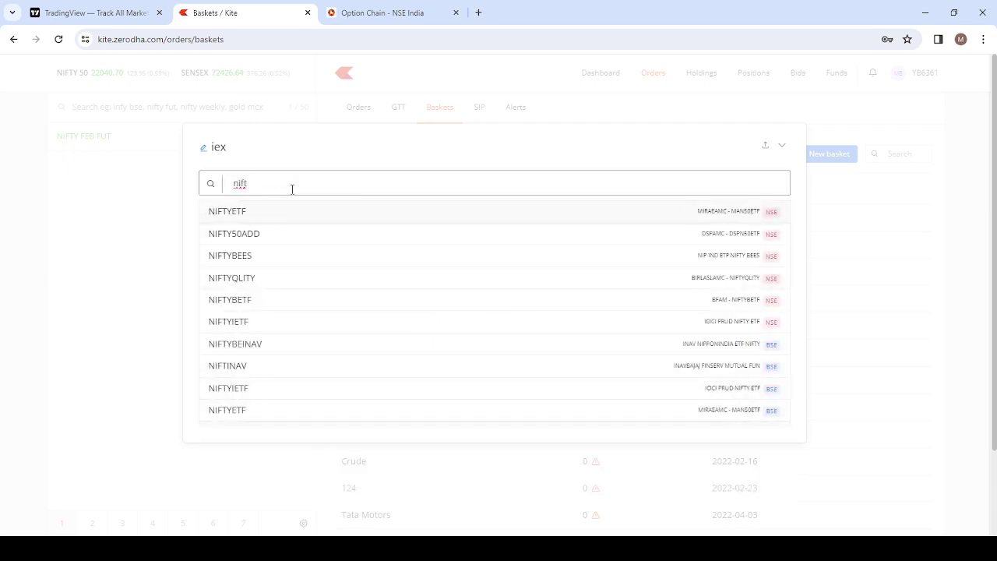
key("BackSpace")
key("BackSpace")
key("BackSpace")
key("BackSpace")
type("ni")
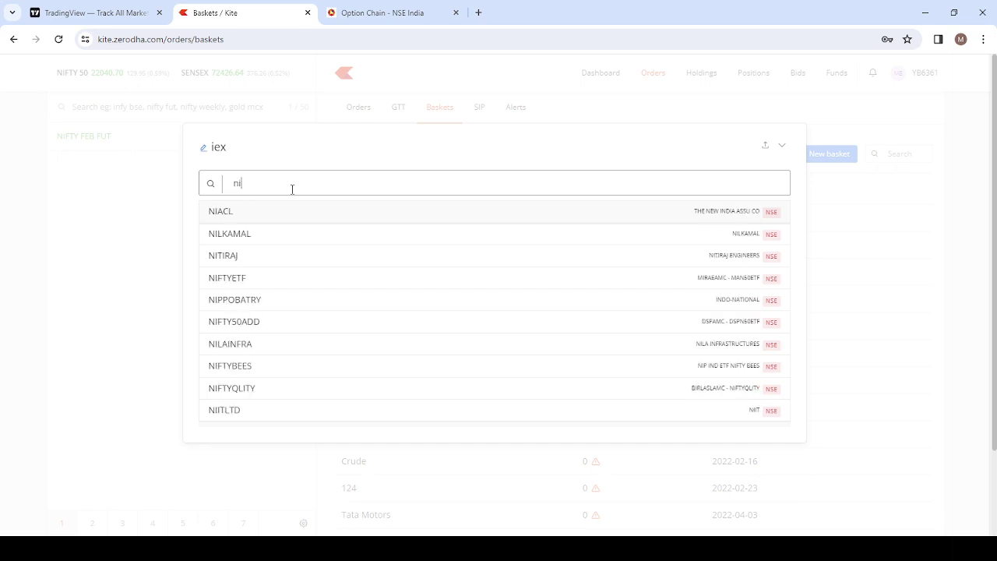
type("fty fut")
left_click(258, 234)
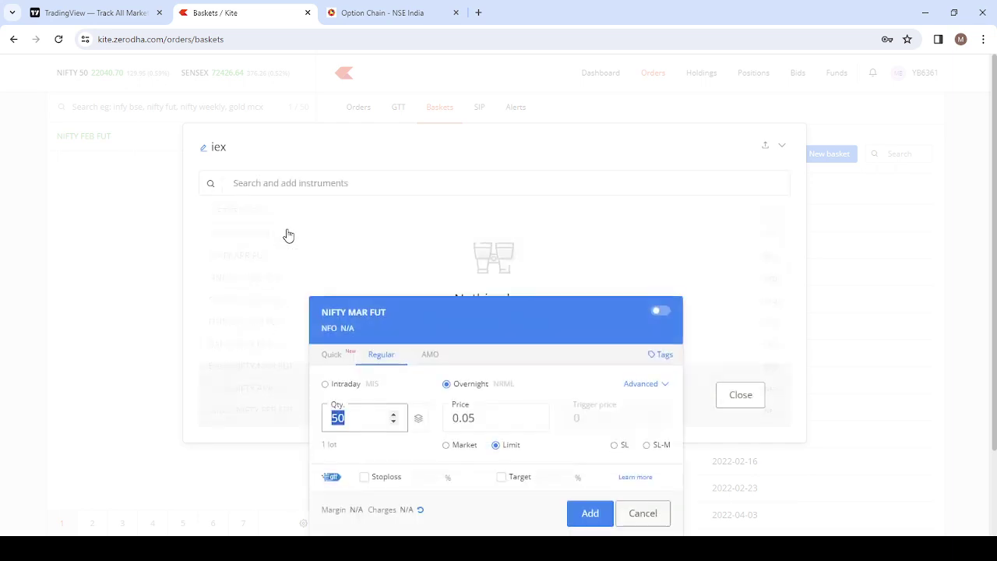
left_click(592, 516)
- Add a limit order to sell 50 NIFTY MAR 22500 CE at 290.5 alongside the futures order
left_click(275, 176)
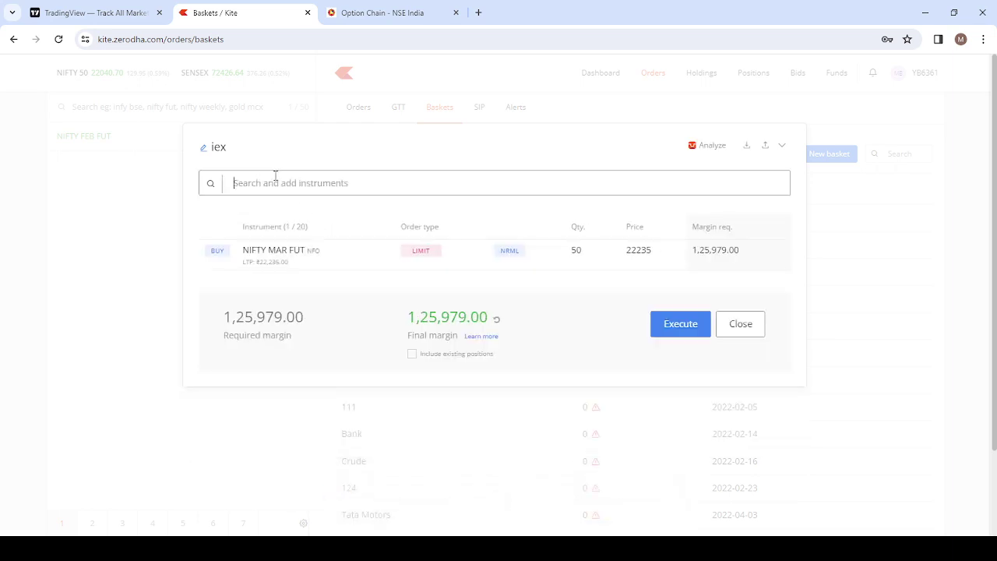
type("nifty ")
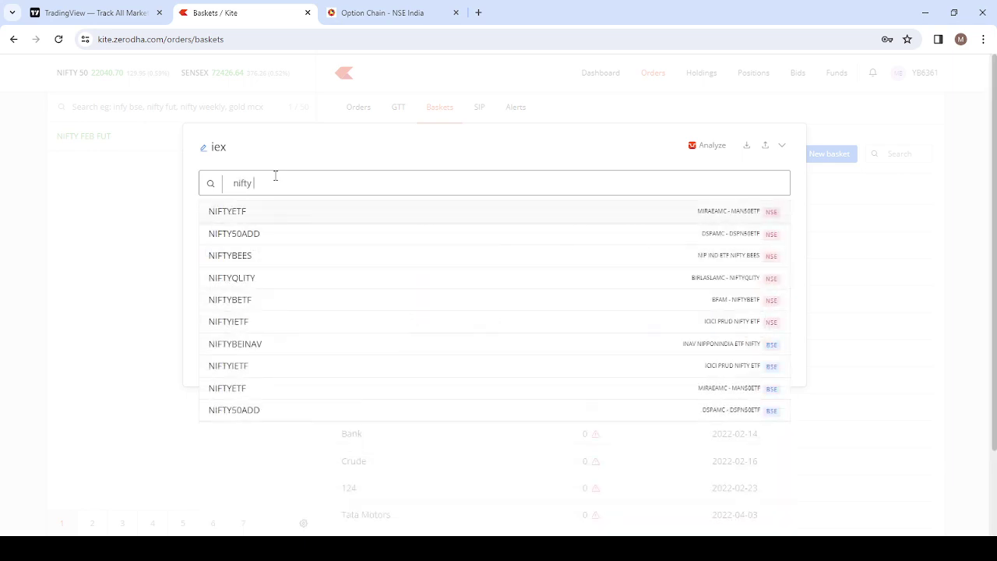
type("22500 ce")
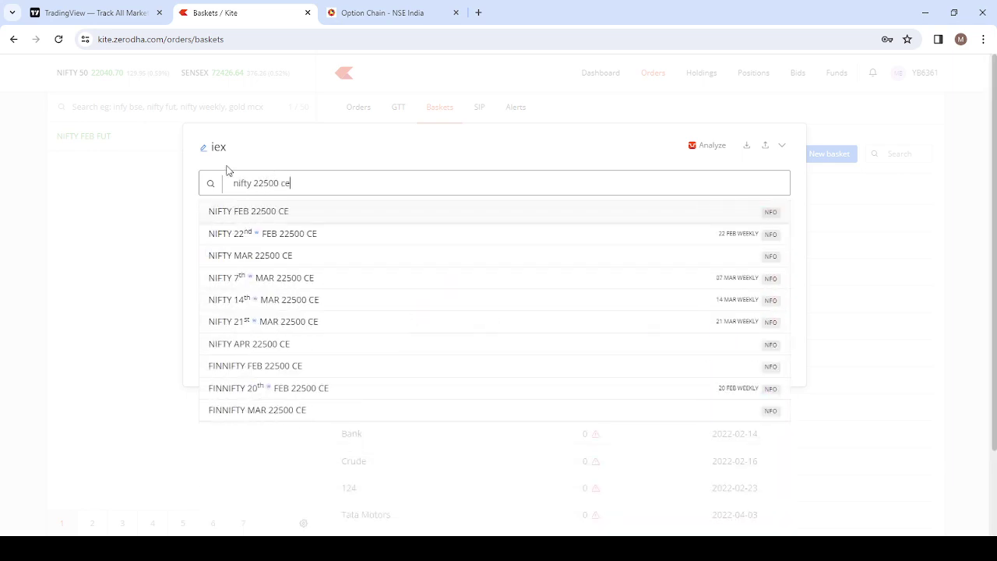
left_click(258, 257)
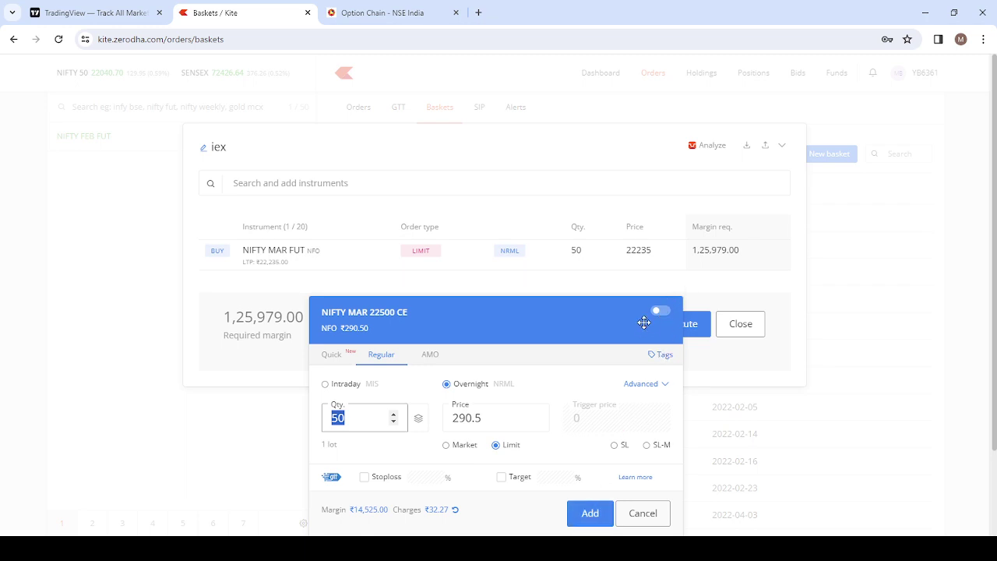
left_click(662, 313)
left_click(592, 513)
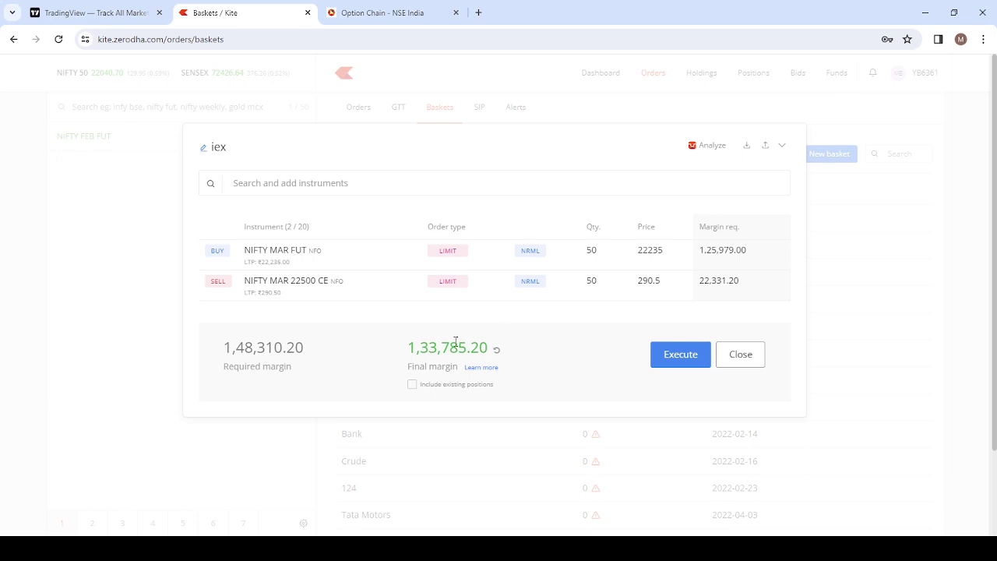
- Analyze the payoff of the long March future and short 22500 call, and close the analysis
left_click(712, 146)
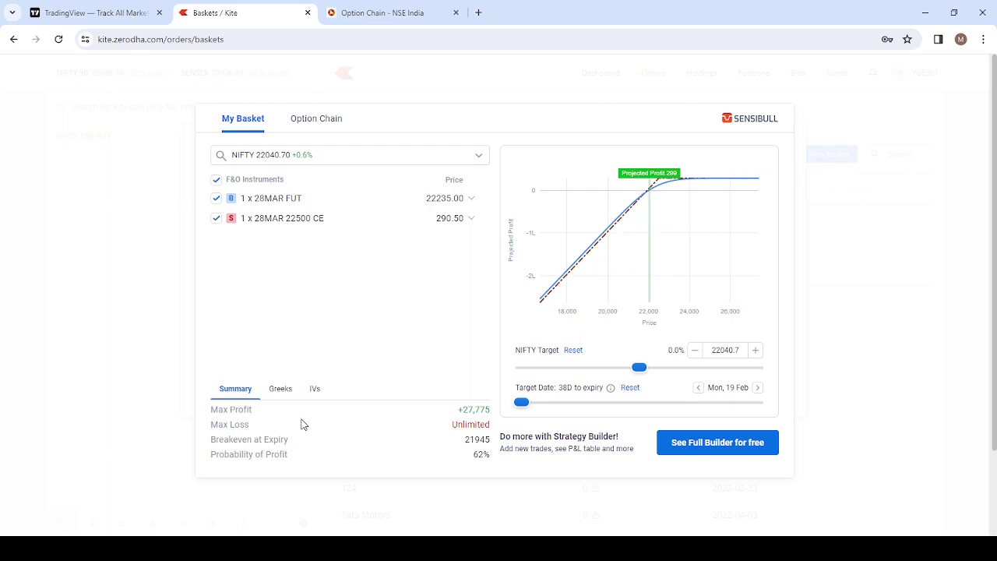
left_click(820, 392)
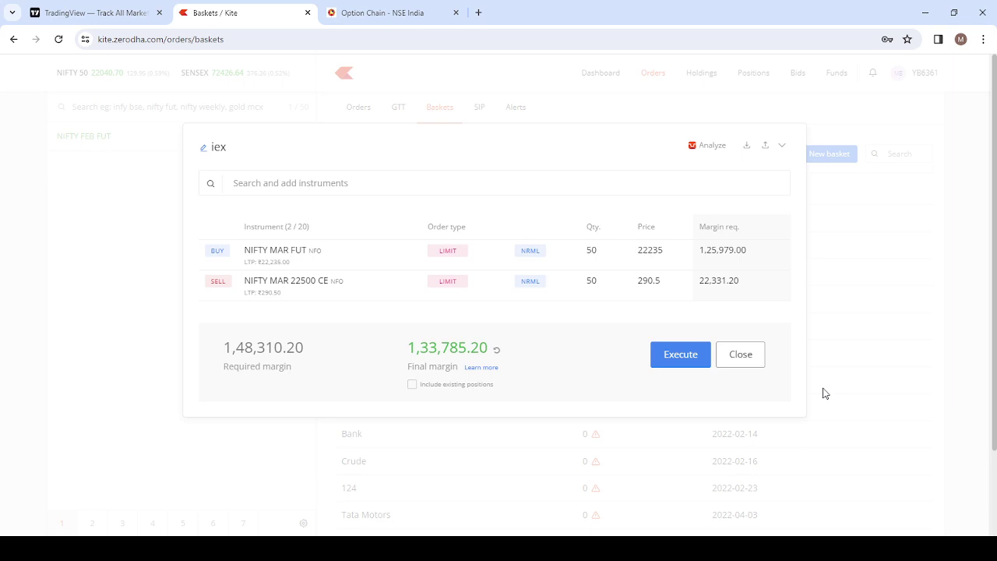
- Switch to the NSE option chain and examine the NIFTY call and put premiums from the 22,000s strikes down to about 19,900
left_click(382, 13)
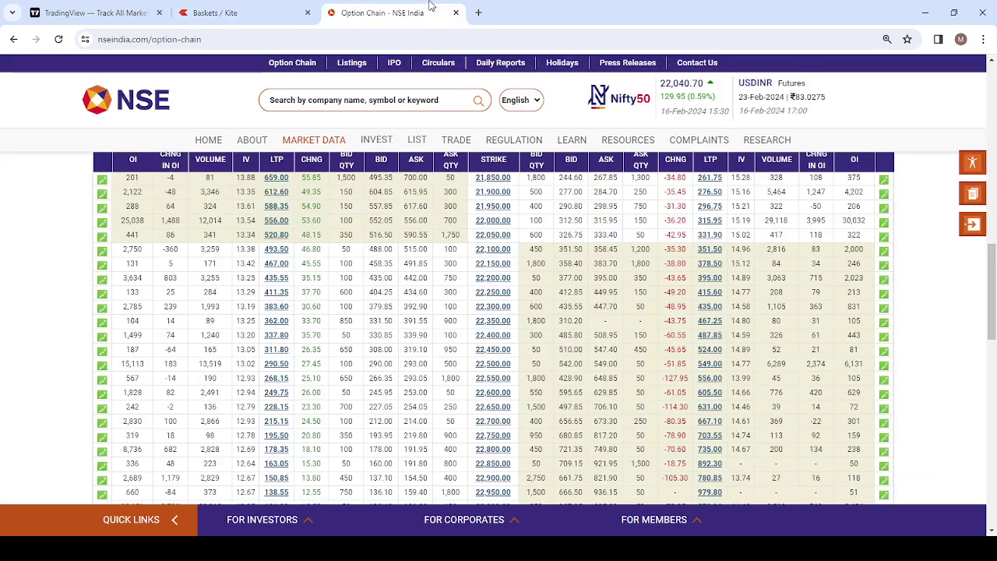
scroll(612, 448, "up", 1)
scroll(611, 448, "up", 1)
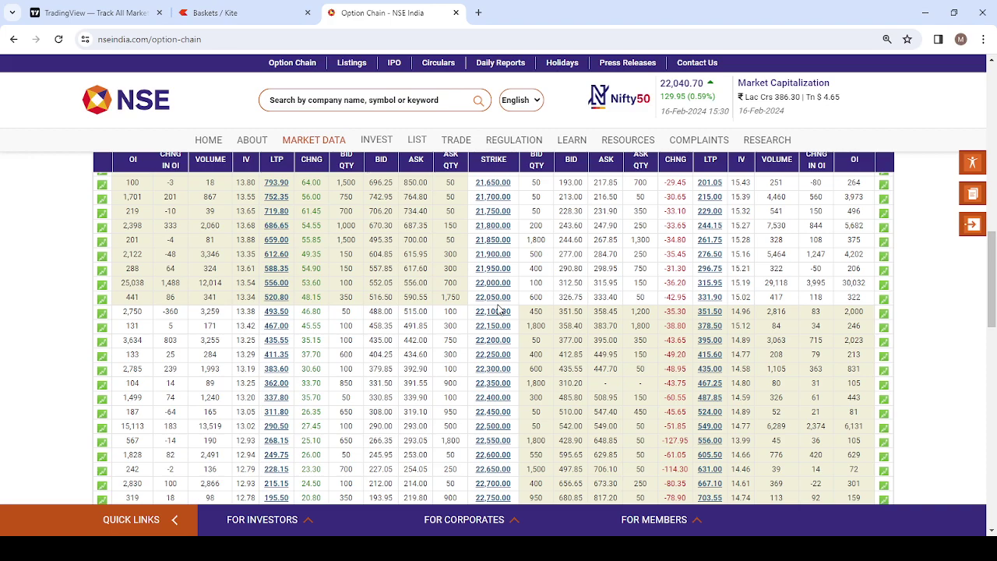
scroll(490, 311, "up", 3)
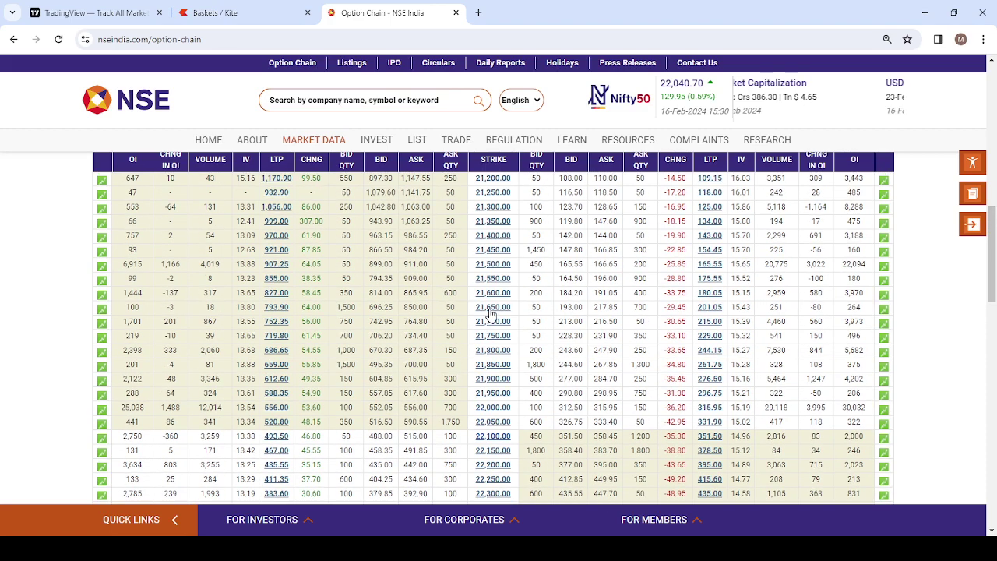
scroll(491, 312, "up", 1)
scroll(492, 315, "up", 1)
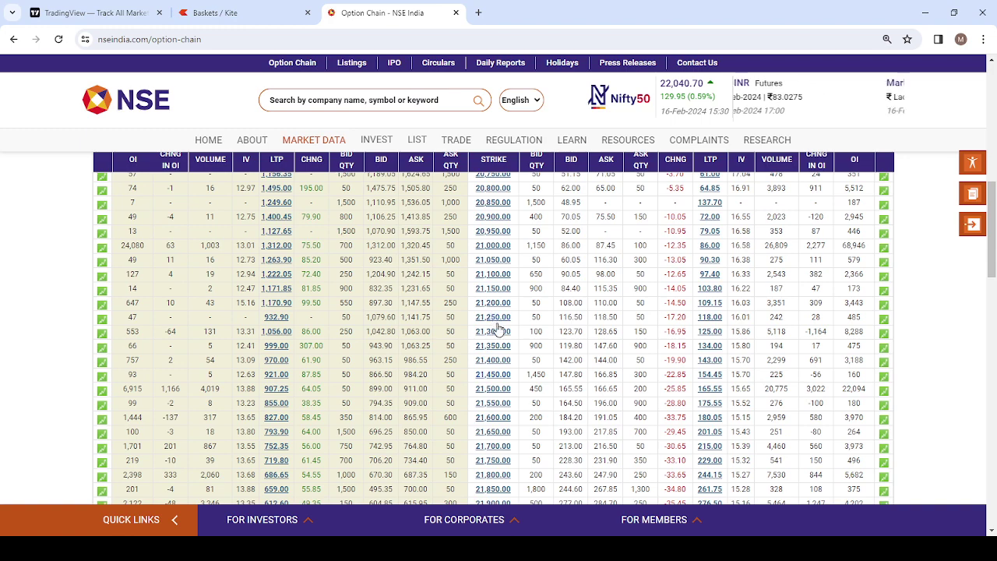
scroll(495, 324, "up", 2)
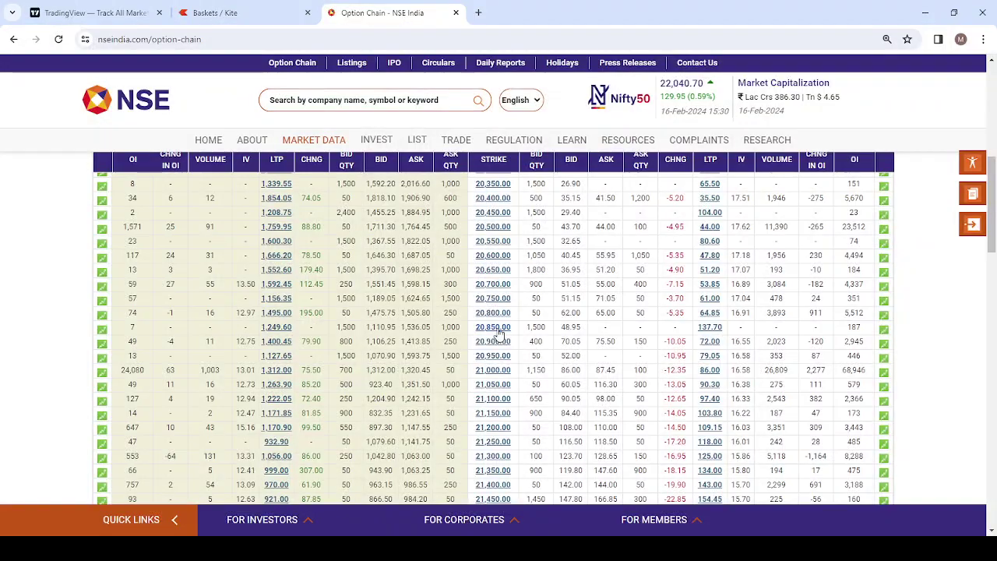
scroll(499, 332, "up", 1)
scroll(499, 333, "up", 1)
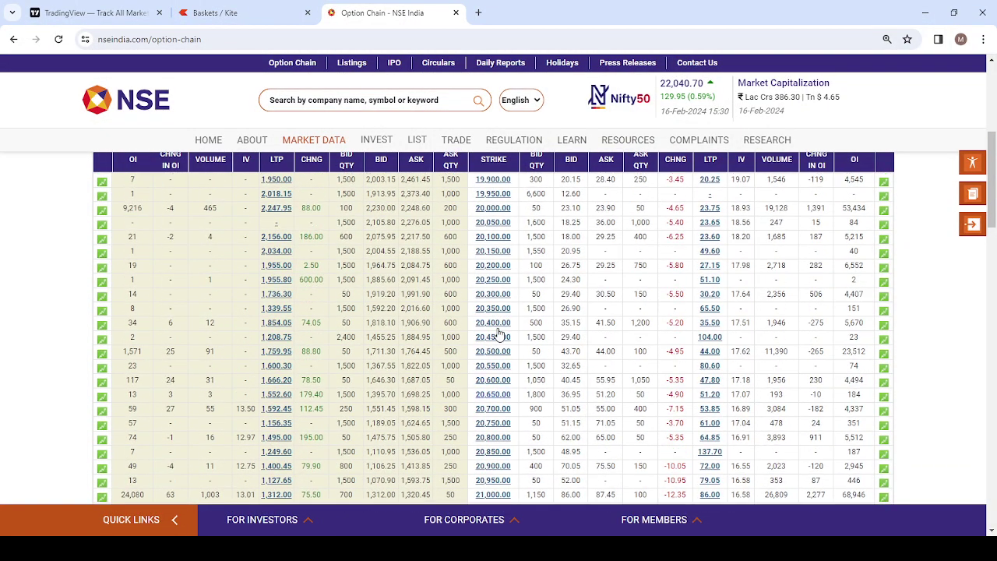